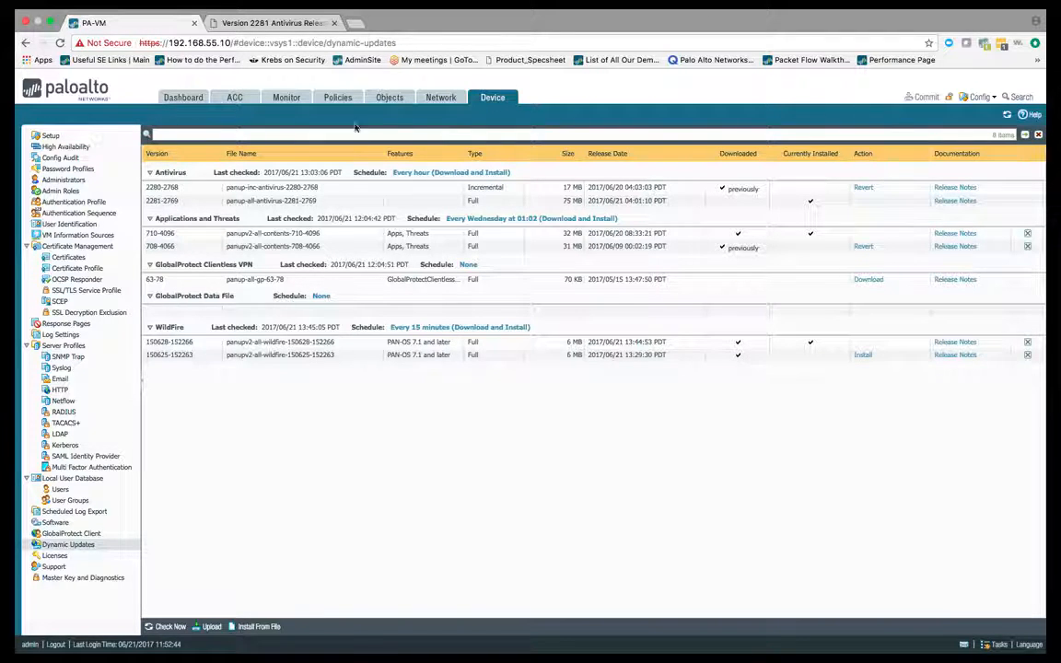
Step: Check the firewall's licenses and dynamic updates, including the Version 2281 antivirus release notes
click(65, 558)
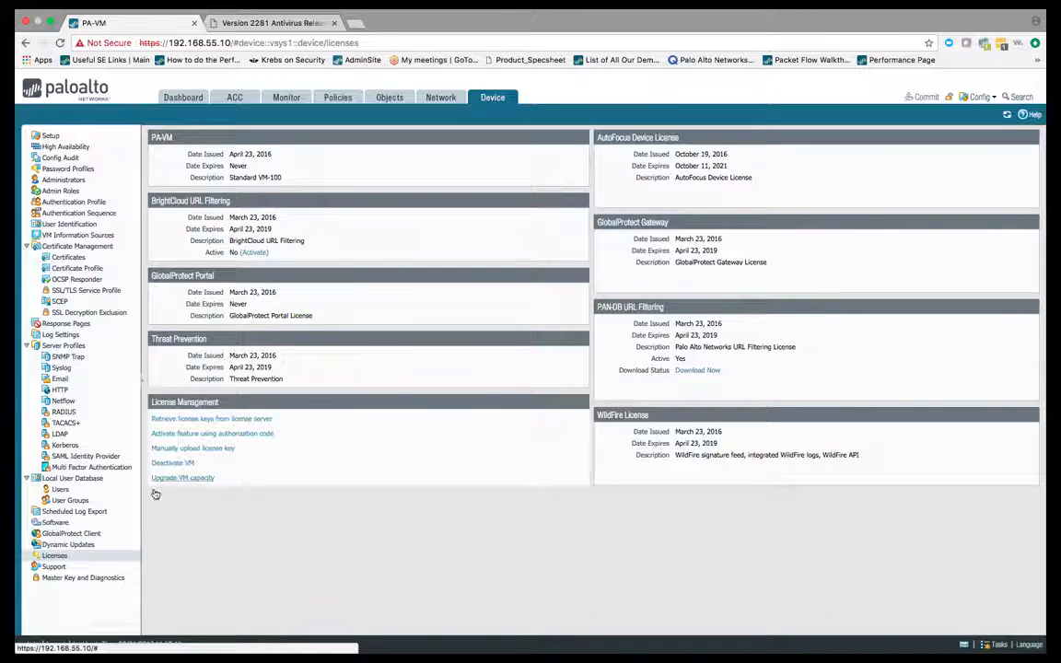
click(74, 549)
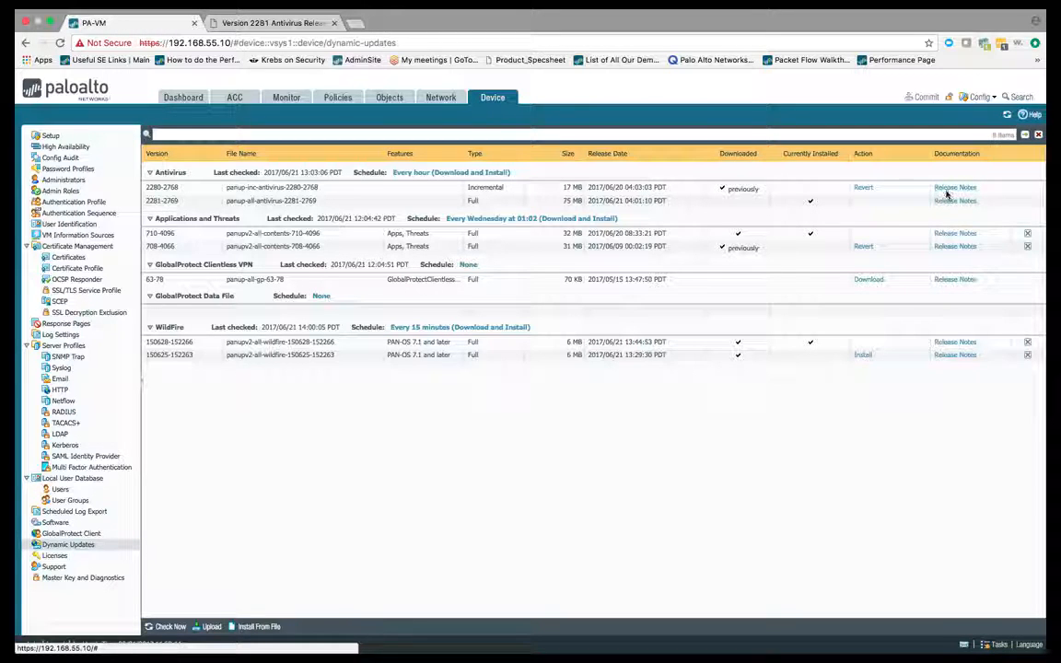
click(275, 29)
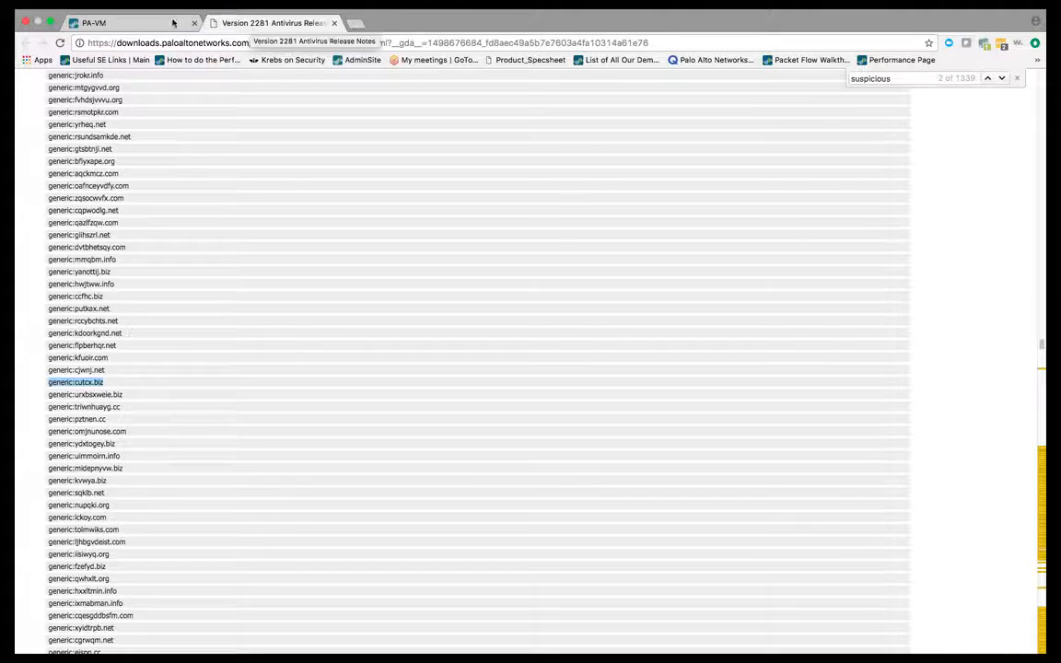
click(143, 22)
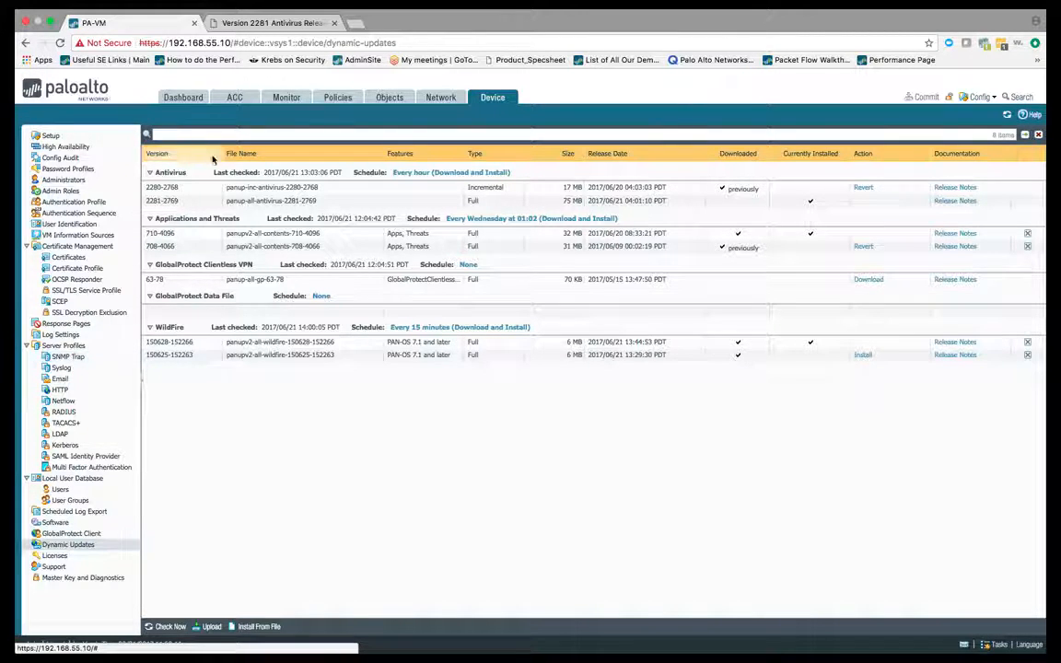
Step: In the Alert-all anti-spyware profile, set the action on DNS queries for Palo Alto Networks DNS Signatures to sinkhole
click(382, 99)
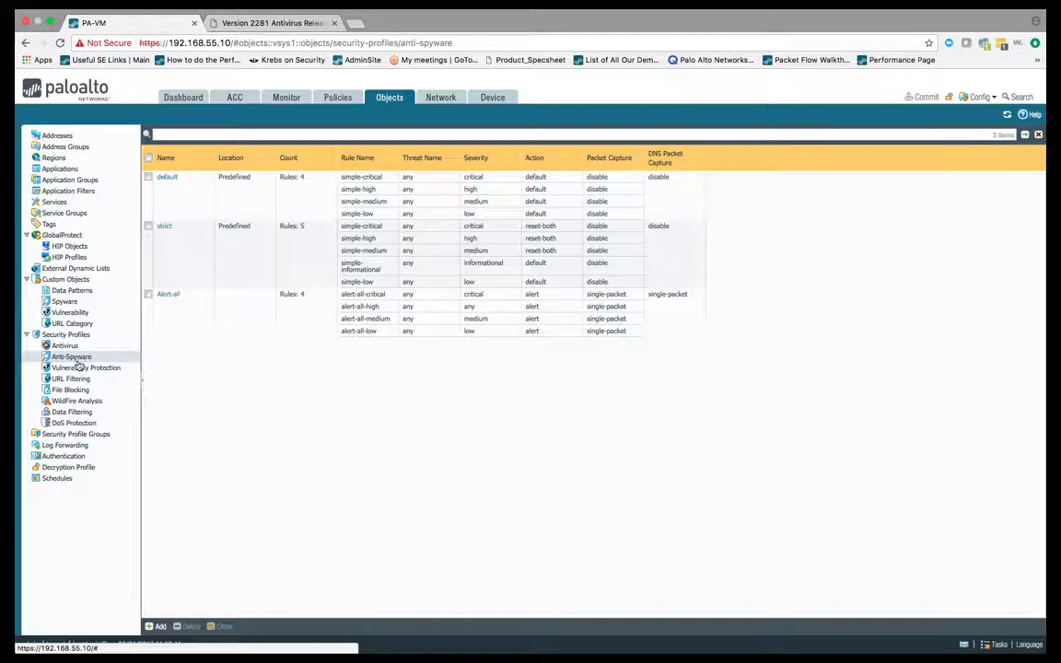
mouse_move(172, 296)
click(168, 295)
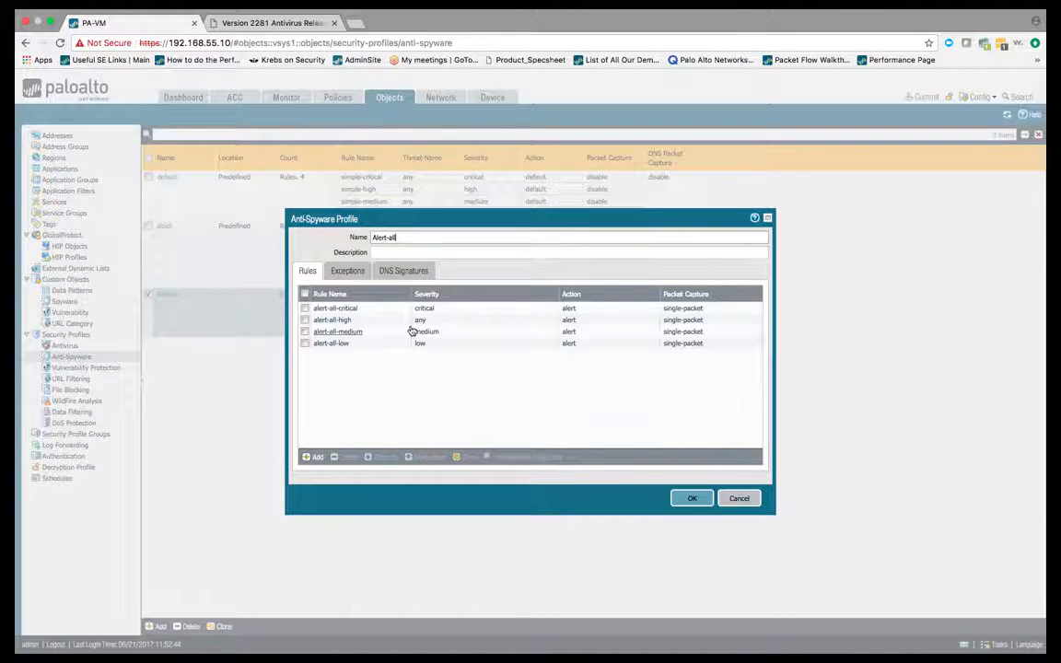
click(402, 273)
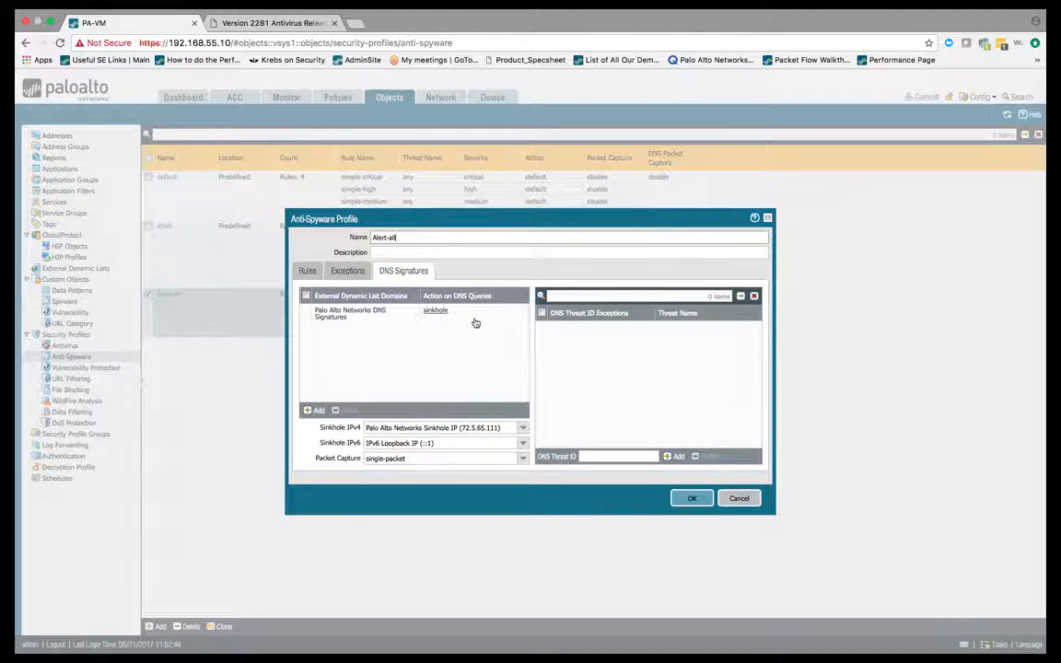
click(503, 315)
click(518, 317)
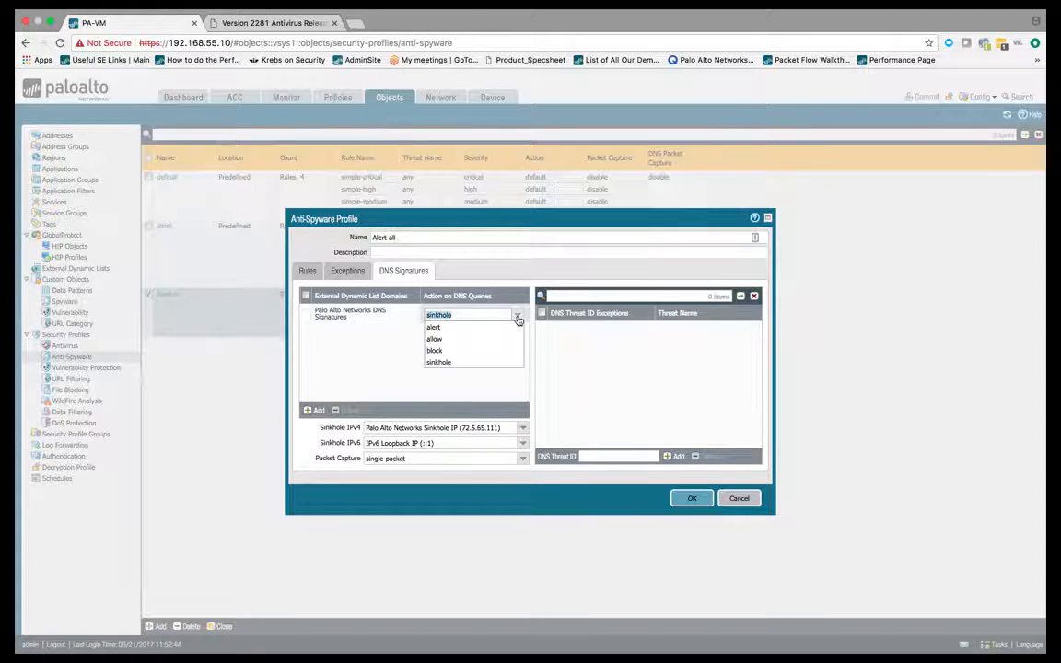
click(466, 315)
click(450, 362)
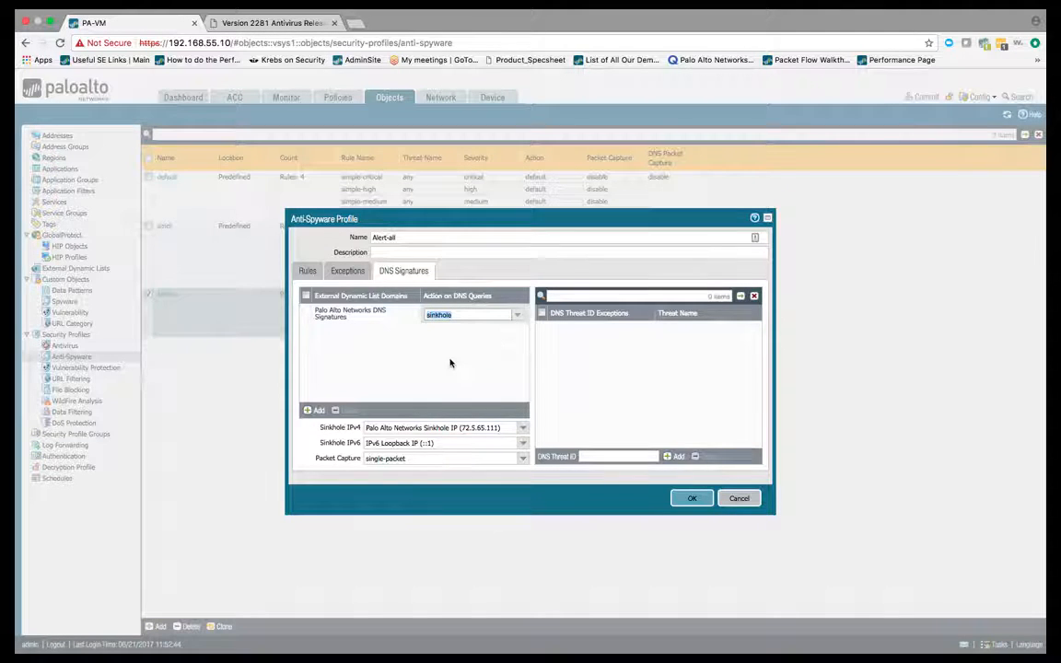
Step: Review the sinkhole IPv4 options, keep Palo Alto Networks Sinkhole IP (72.5.65.111), and save the anti-spyware profile
click(526, 432)
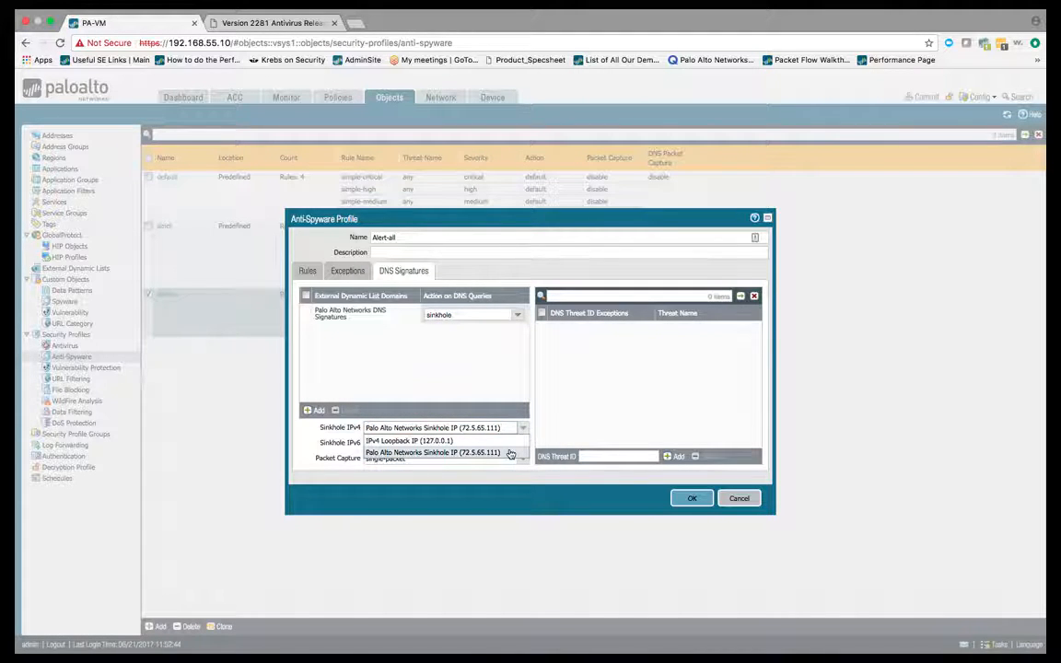
click(558, 425)
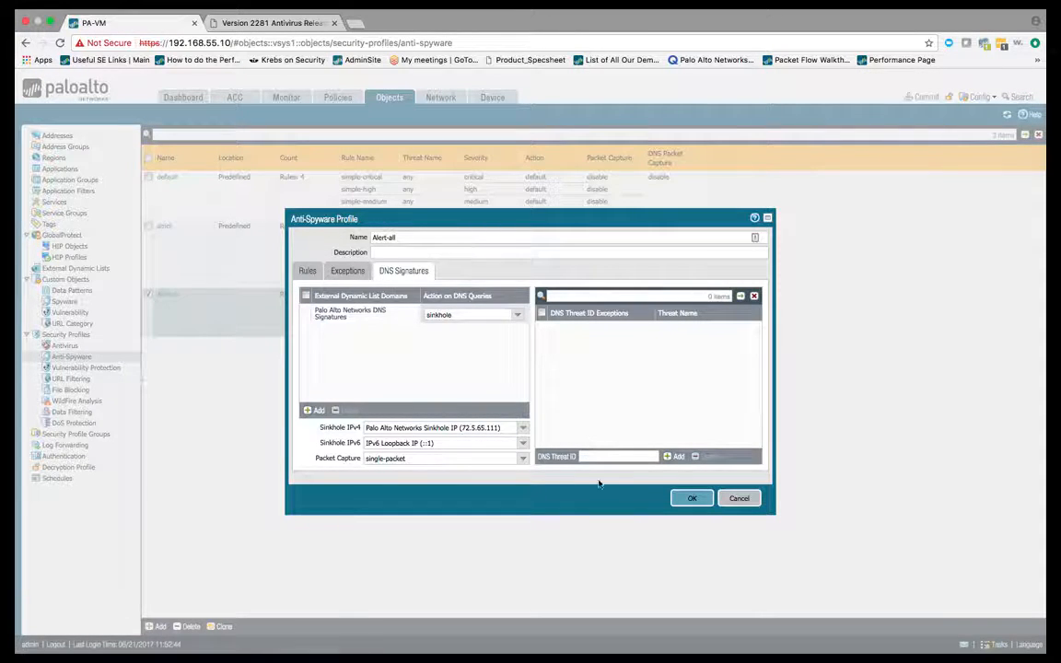
click(690, 500)
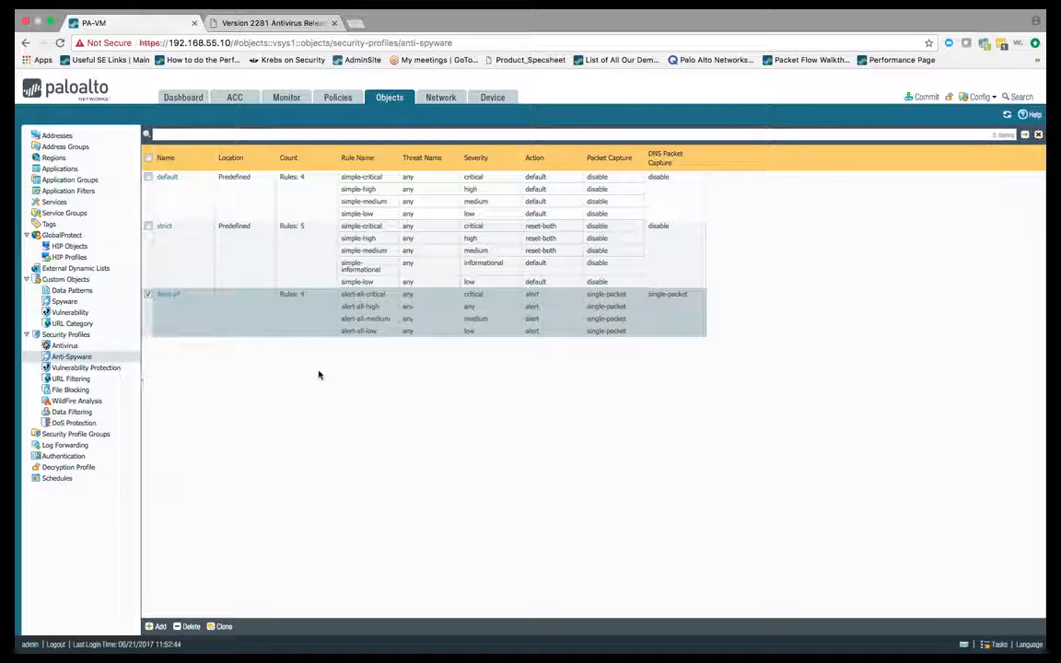
Step: Check the anti-spyware profile assigned in the allow outbound security rule's action settings, and accept the rule
click(338, 97)
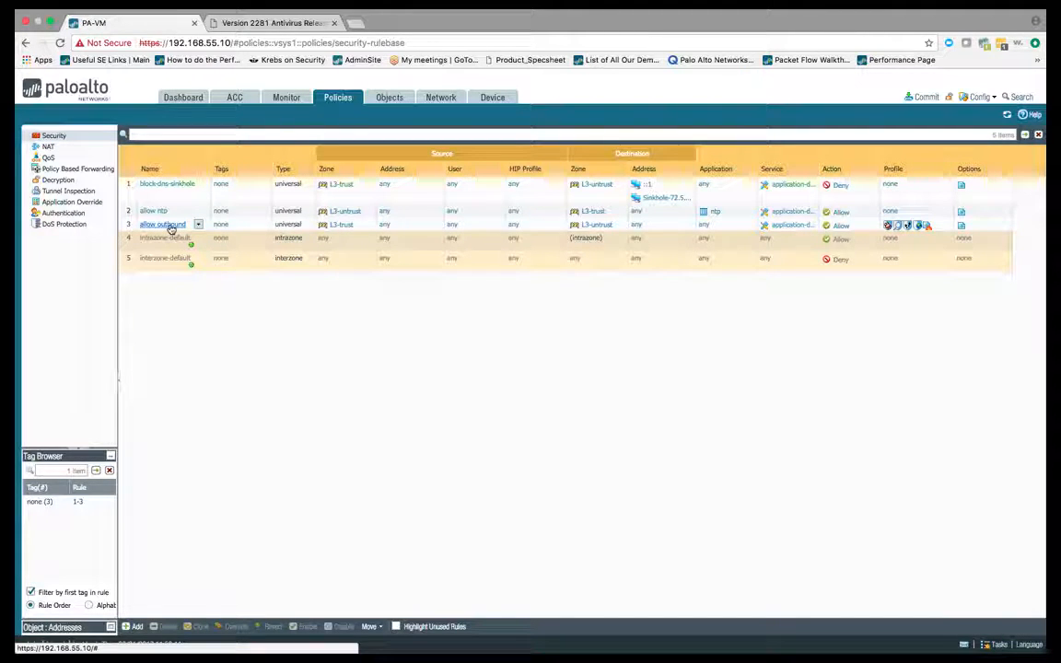
click(170, 227)
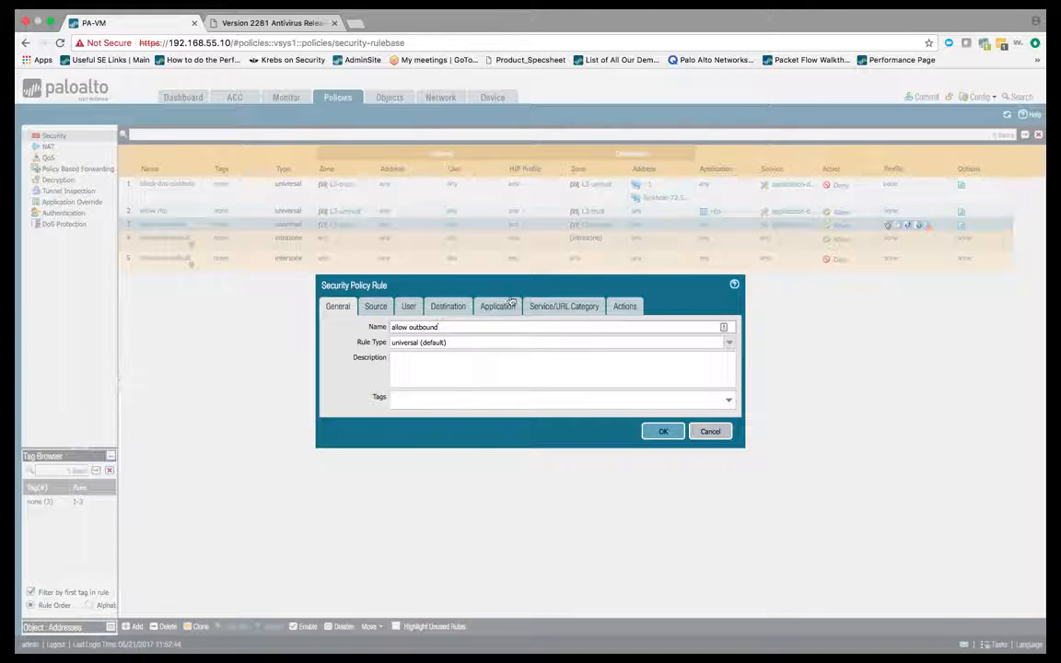
click(624, 308)
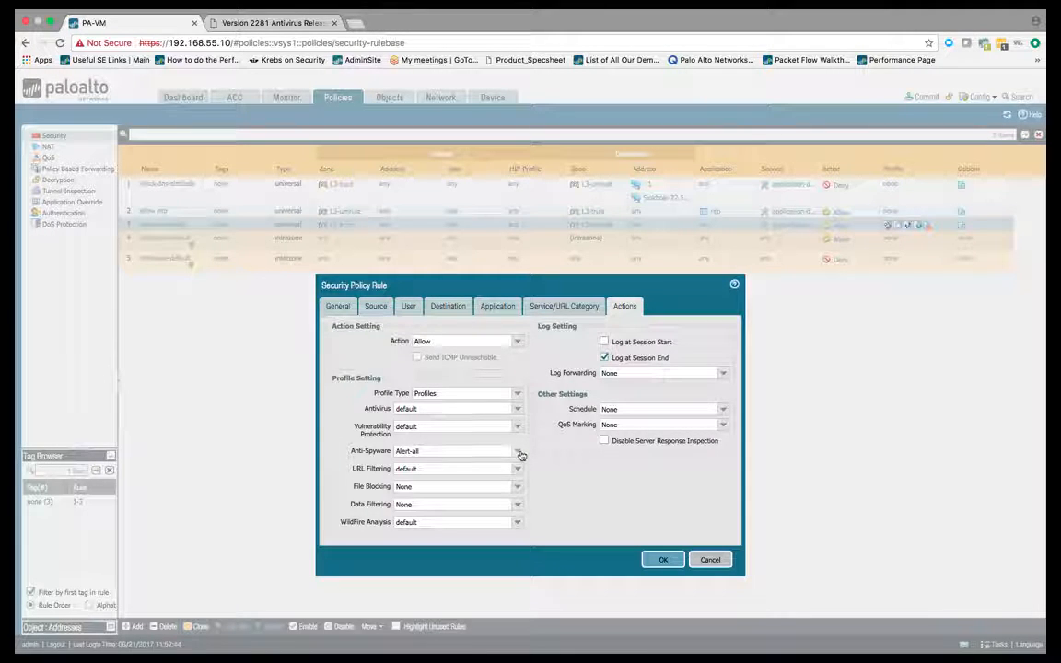
click(667, 562)
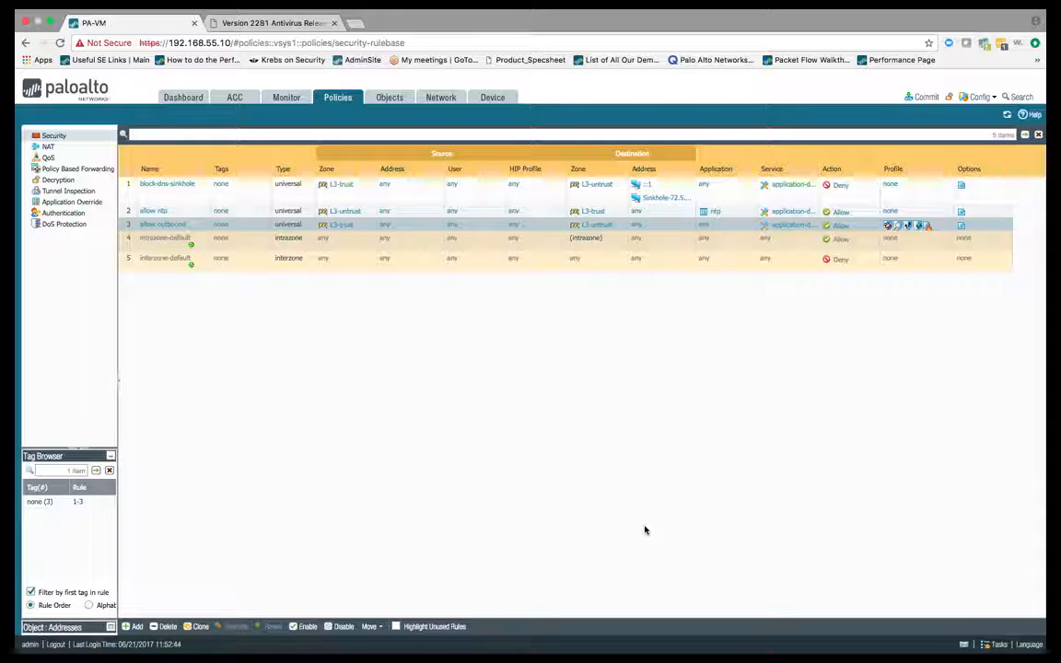
Step: Review the action settings and destination addresses of the block-dns-sinkhole security rule, and accept the rule
click(184, 185)
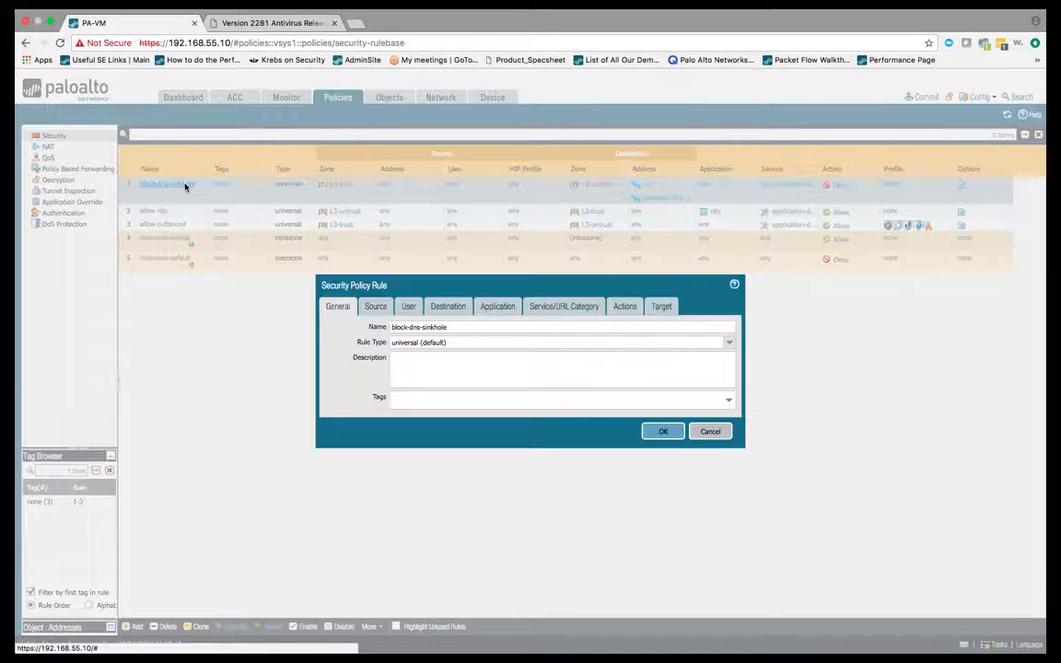
click(624, 307)
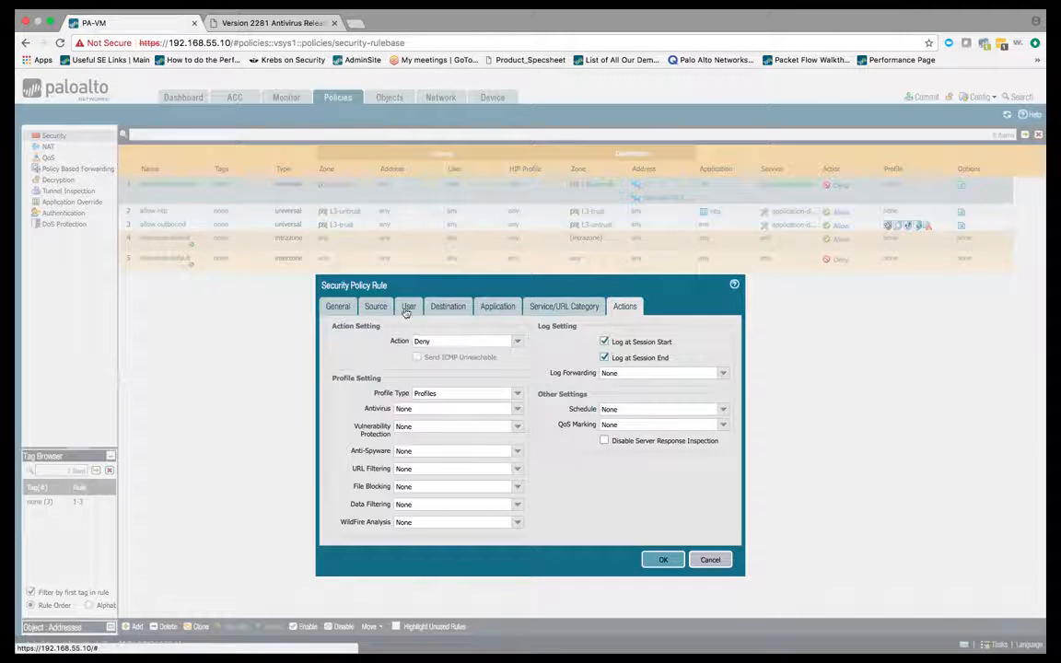
click(455, 308)
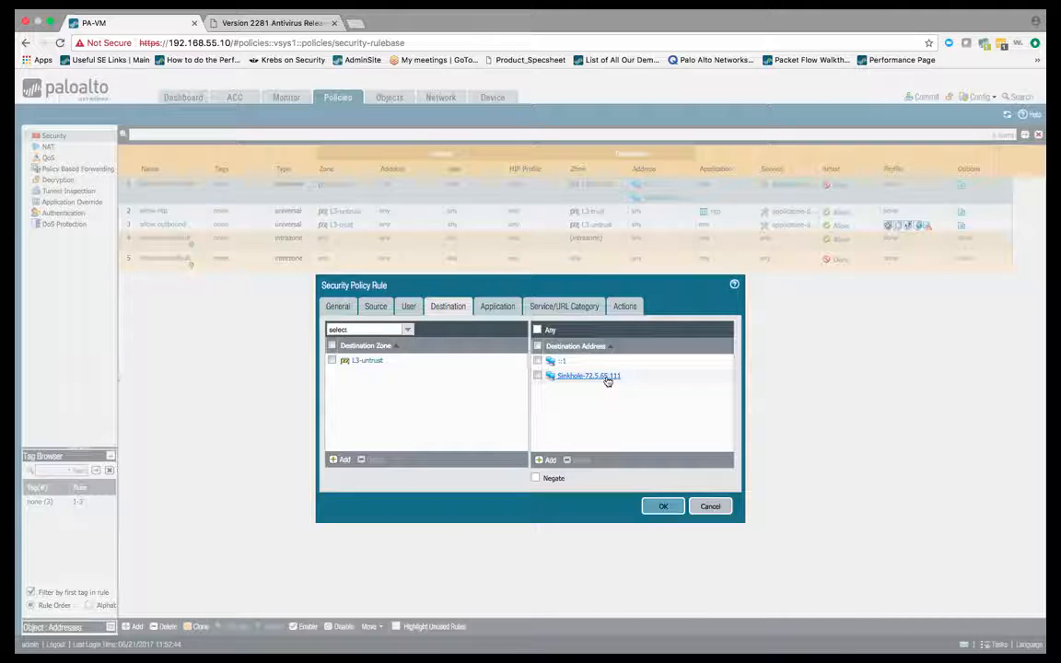
click(659, 507)
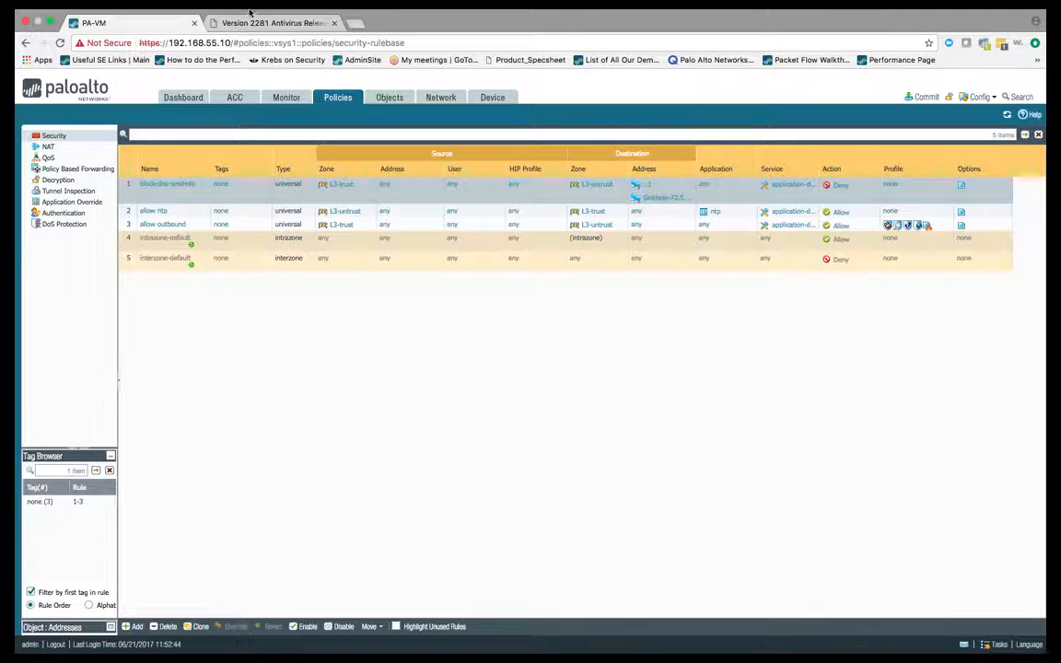
Step: Switch to the Win_7_Auth virtual machine and examine the ipconfig and nslookup cutcx.biz output in the command prompt
click(51, 33)
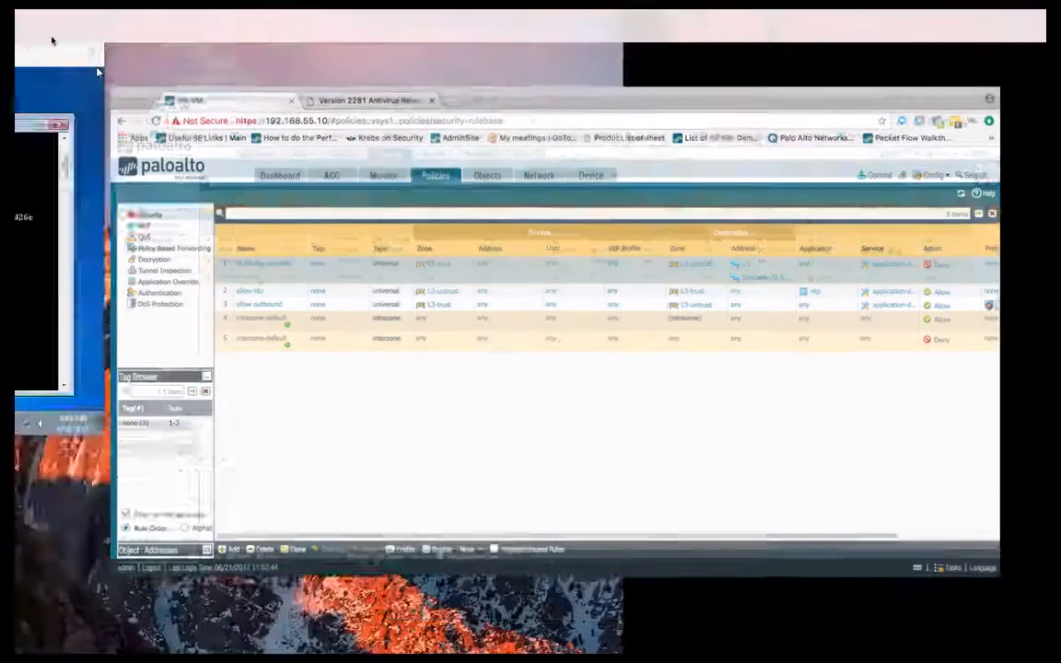
click(60, 190)
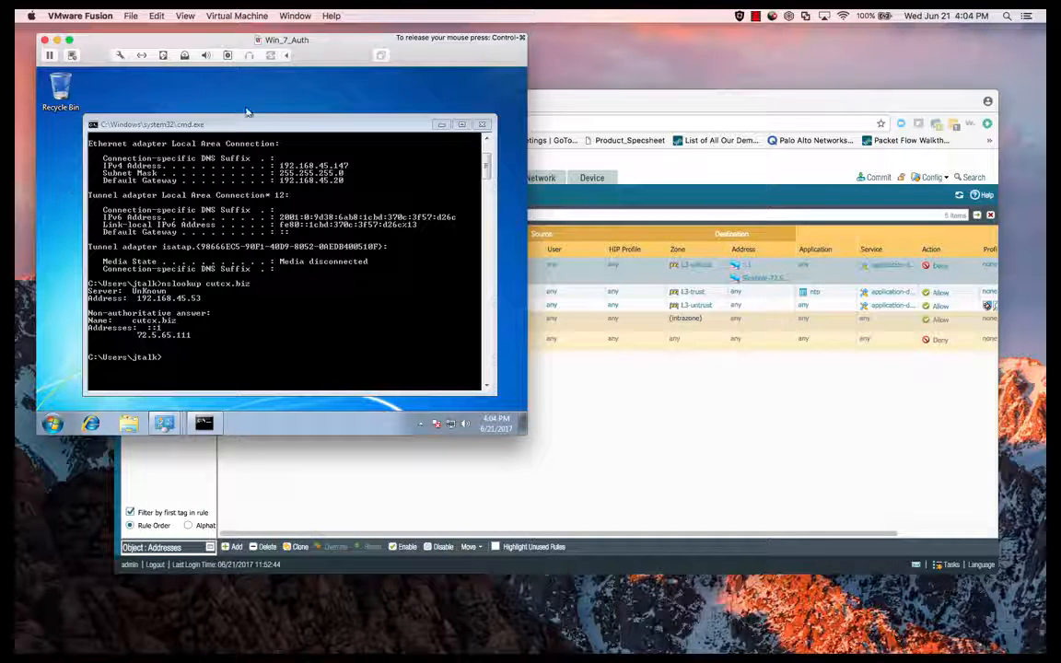
click(353, 184)
scroll(353, 186, up, 2)
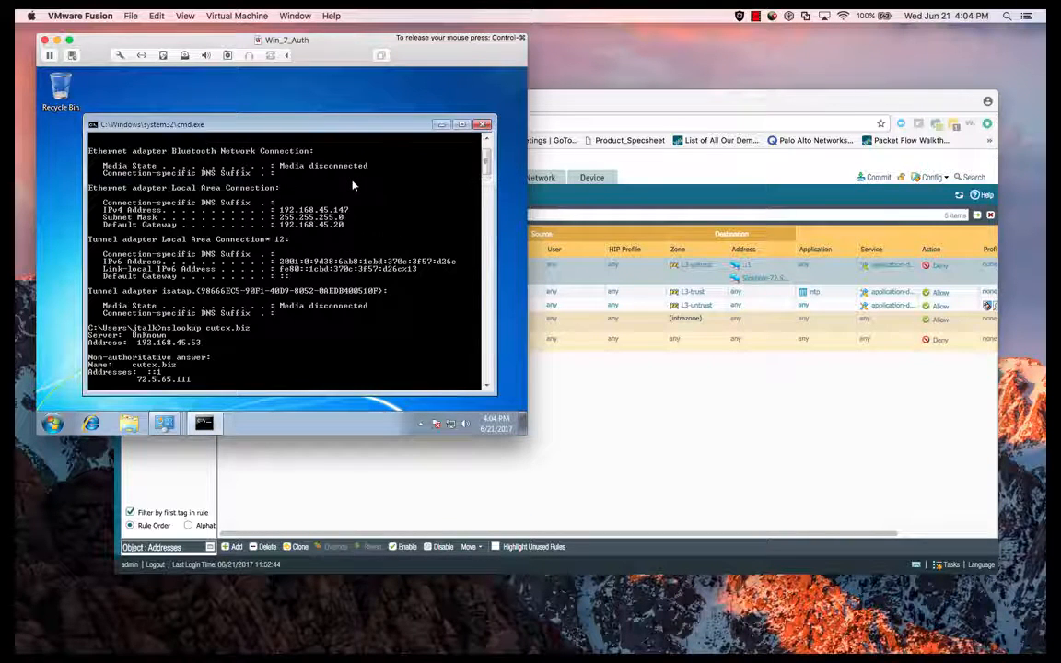
scroll(341, 197, up, 2)
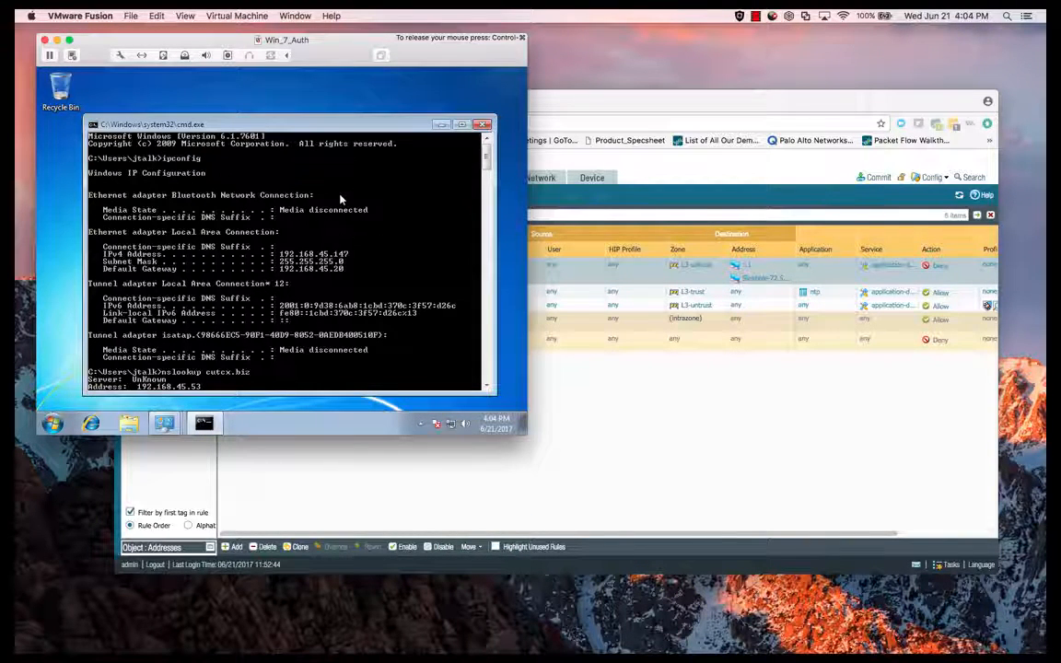
scroll(316, 210, down, 3)
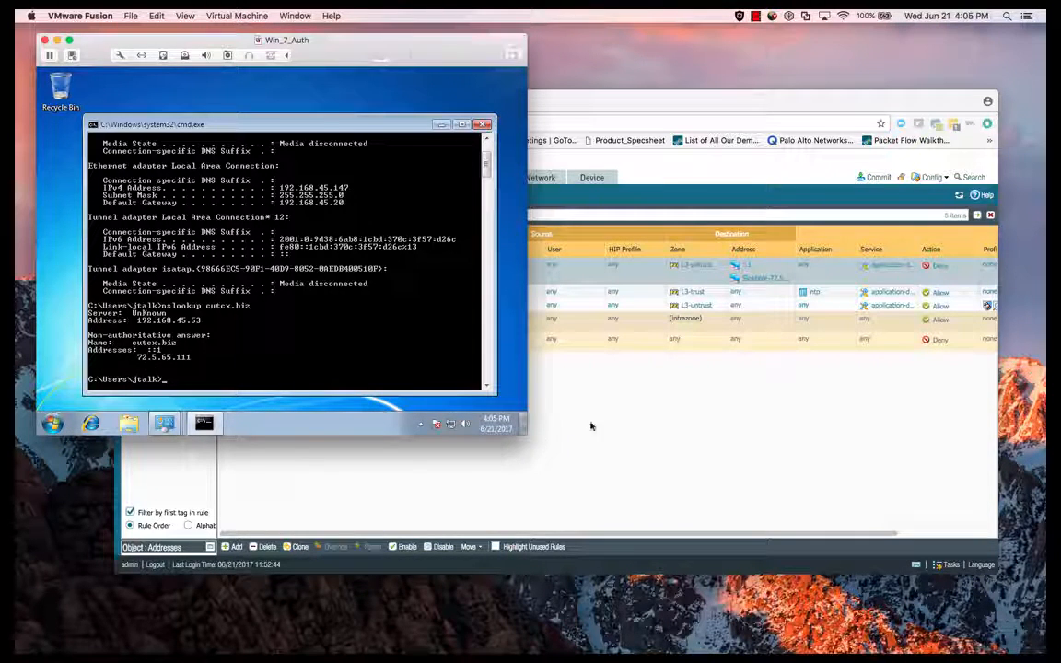
Step: Switch back to Chrome and examine the firewall's traffic log filtered by destination address 72.5.65.111
click(635, 400)
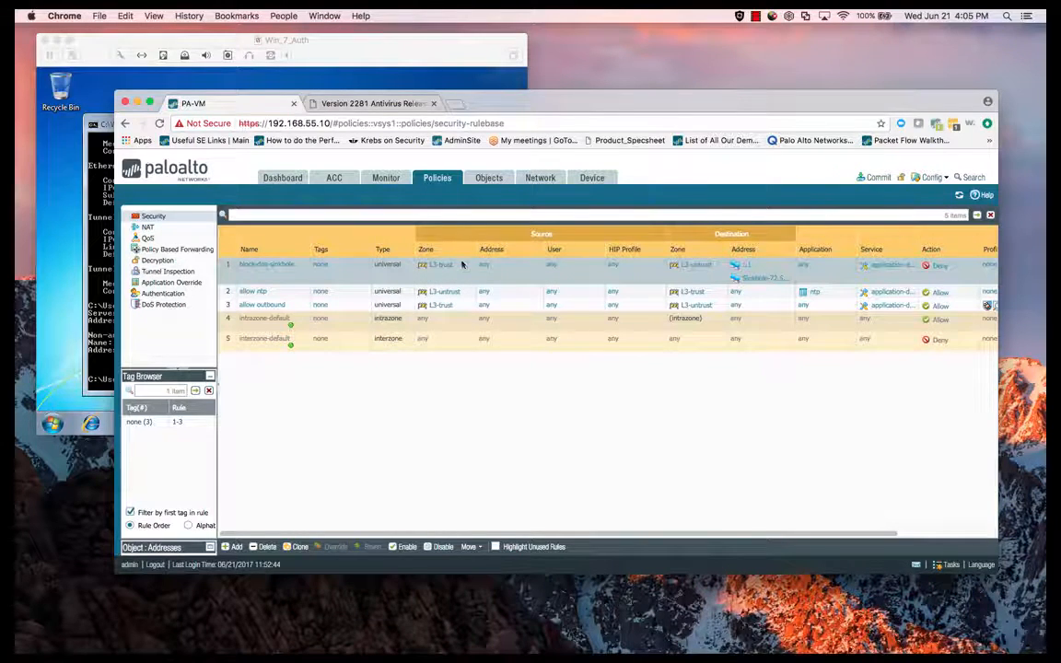
click(383, 180)
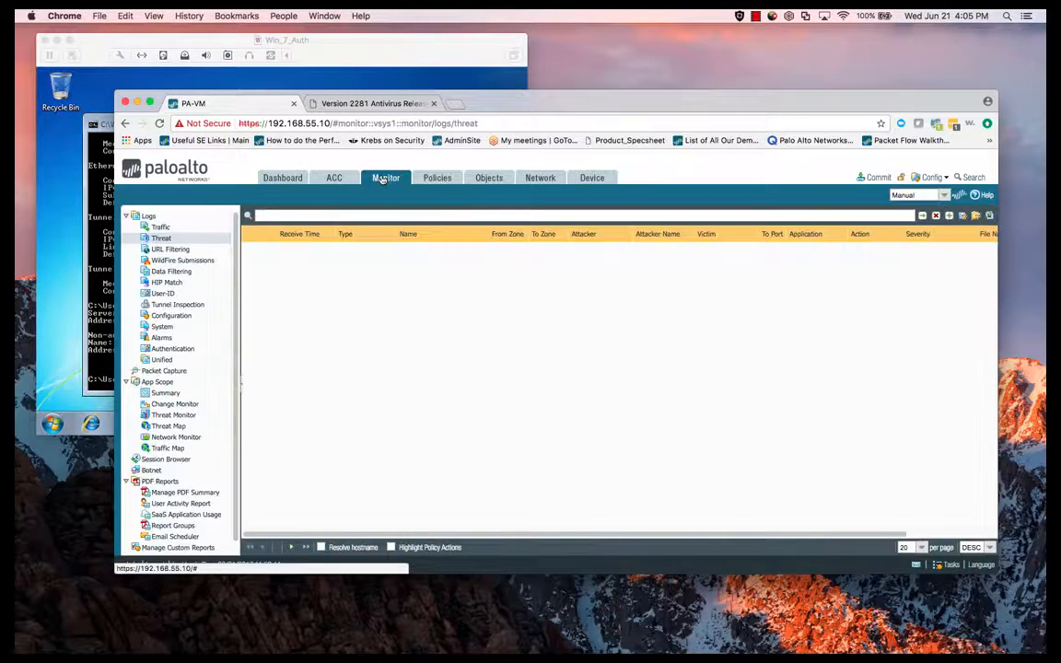
click(167, 229)
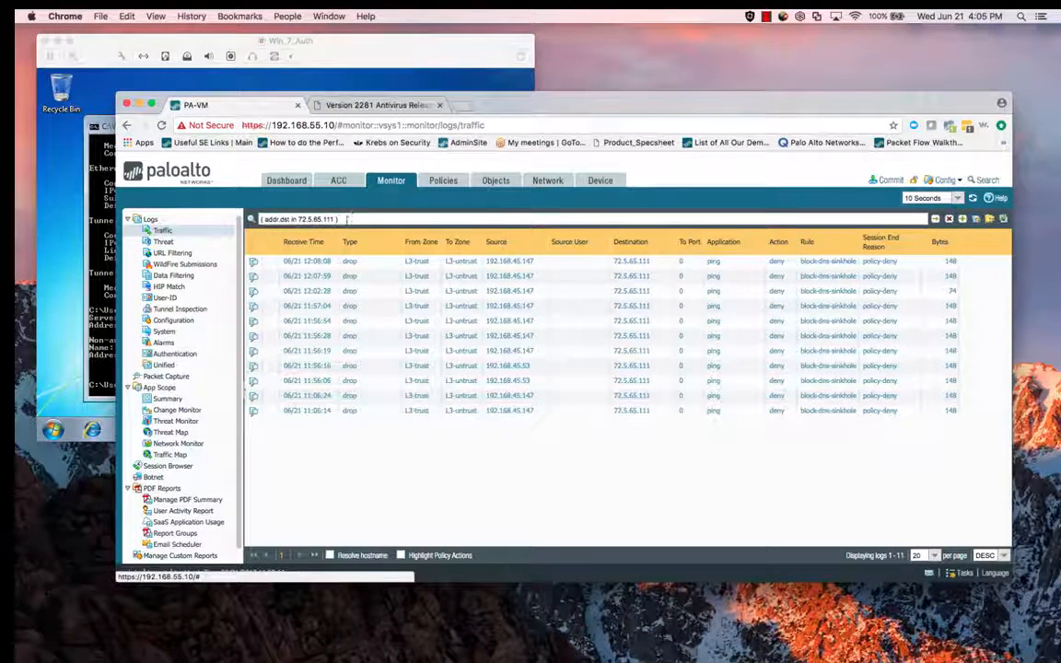
drag(342, 219, 292, 220)
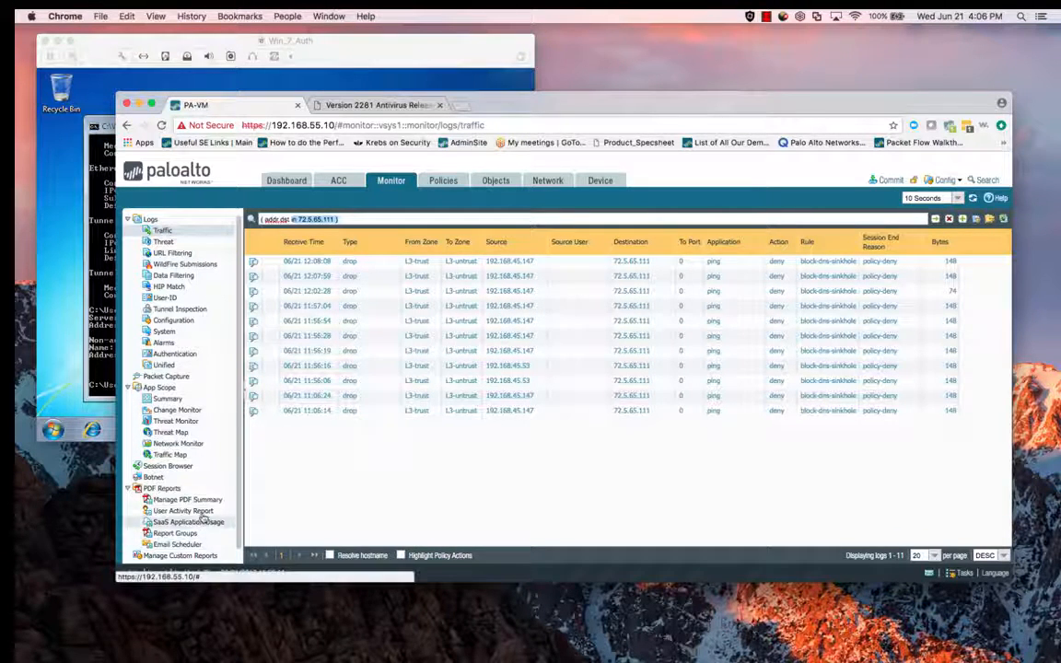
Step: Open the Sinkhole custom report and clear its existing query
scroll(198, 475, down, 1)
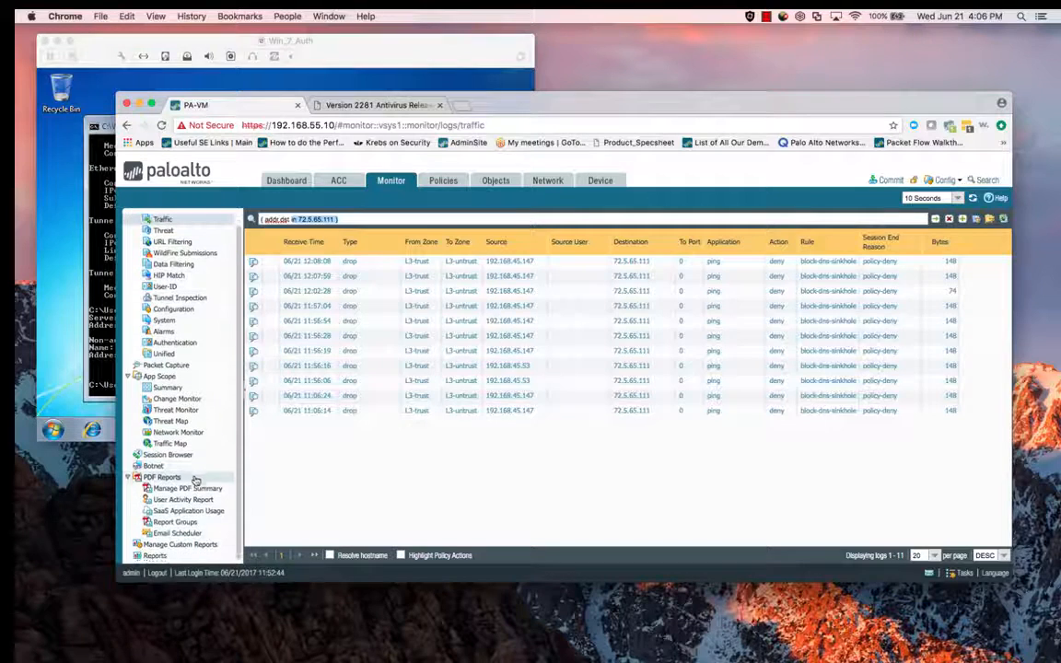
click(202, 545)
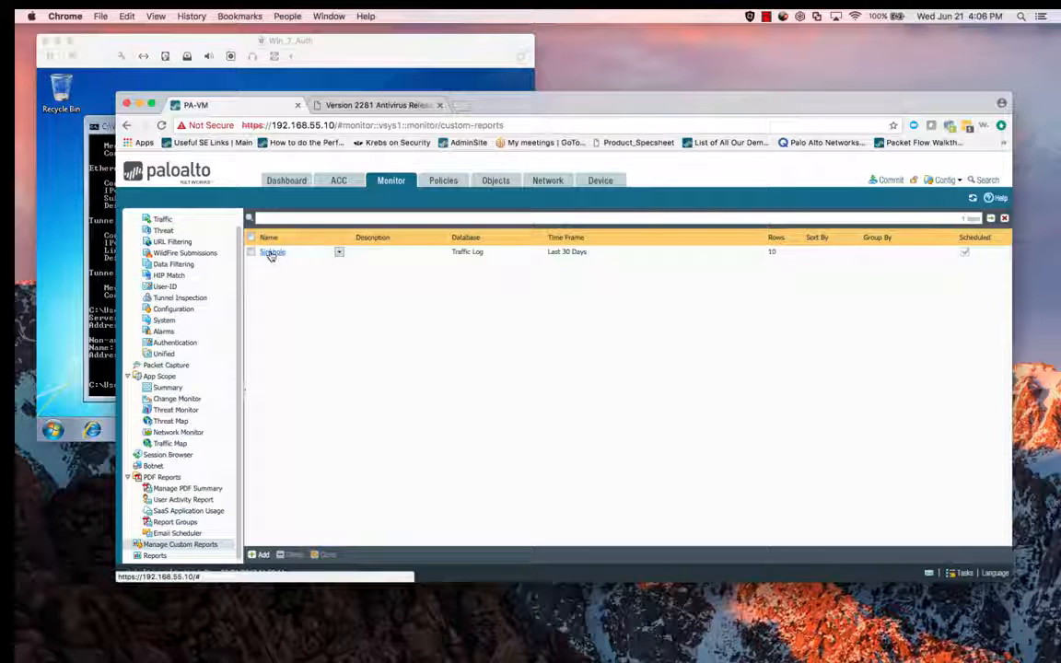
click(272, 253)
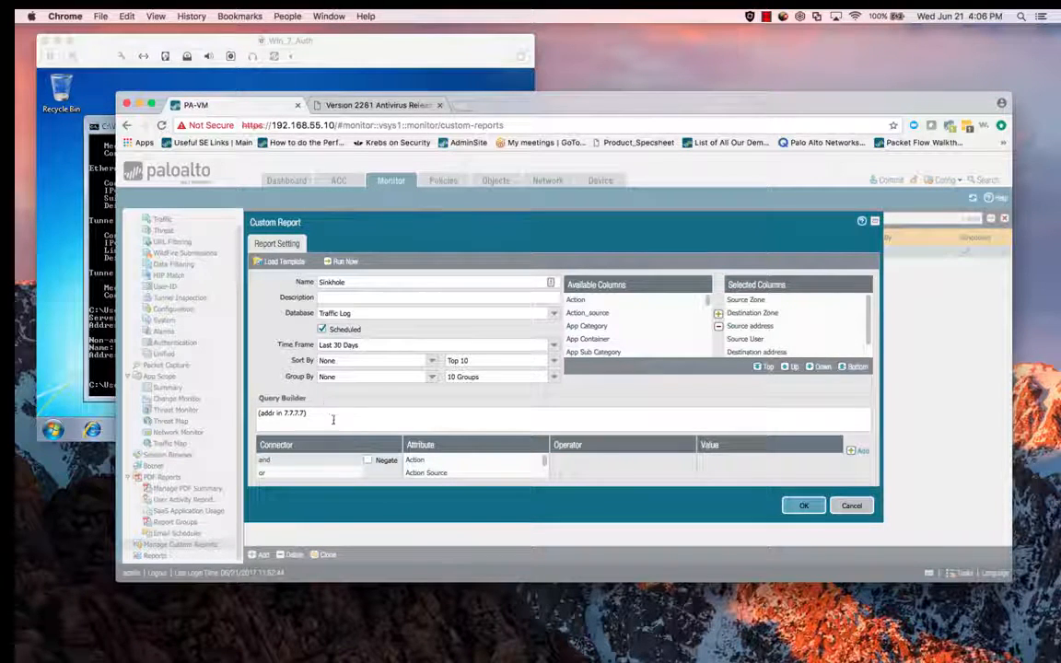
drag(317, 413, 259, 413)
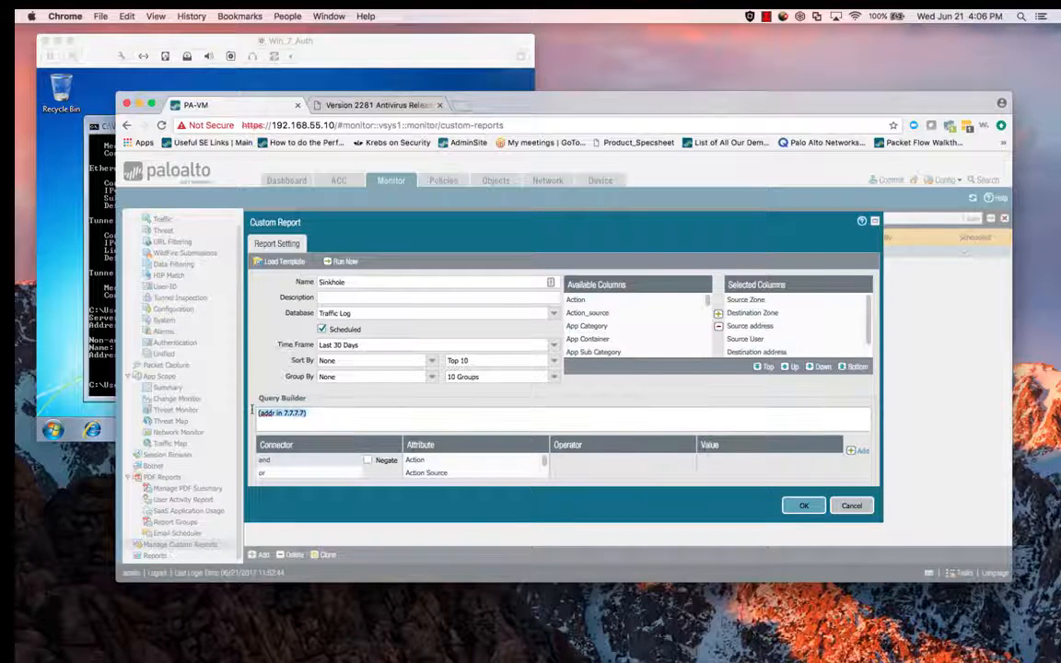
key(BackSpace)
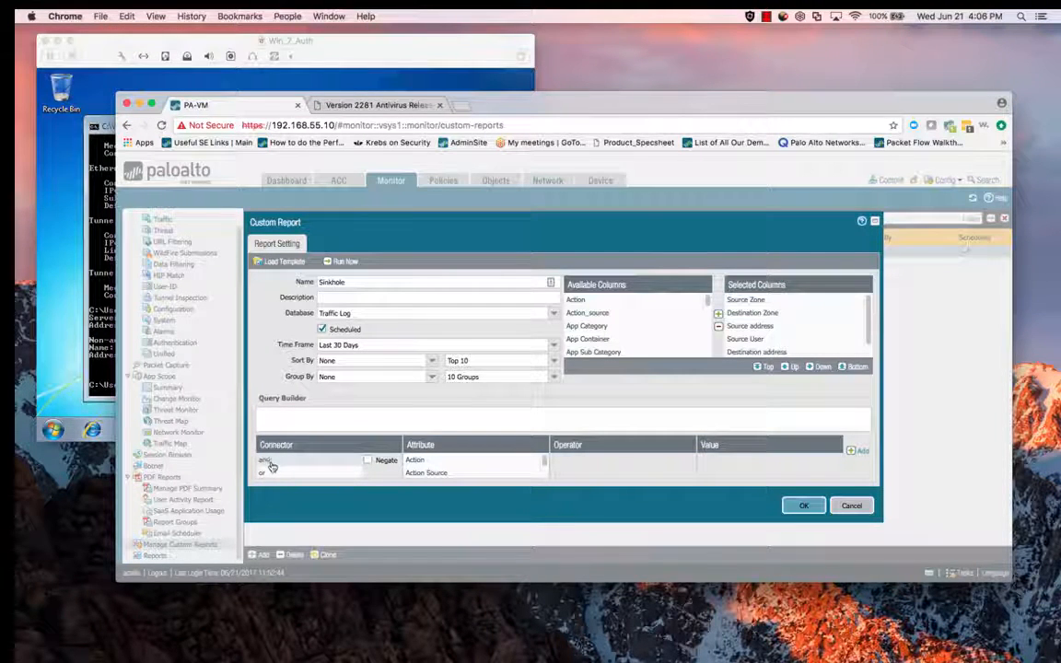
Step: Add a query condition to the Sinkhole report matching Destination Address in 72.5.65.111, and save the report
click(417, 470)
scroll(428, 470, down, 3)
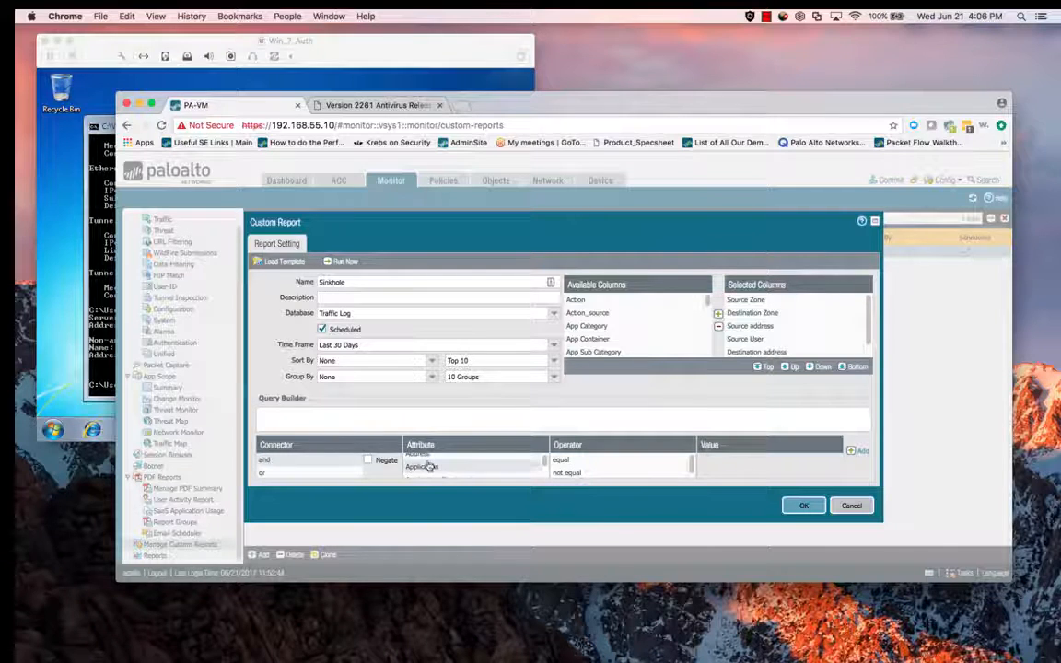
scroll(430, 470, down, 3)
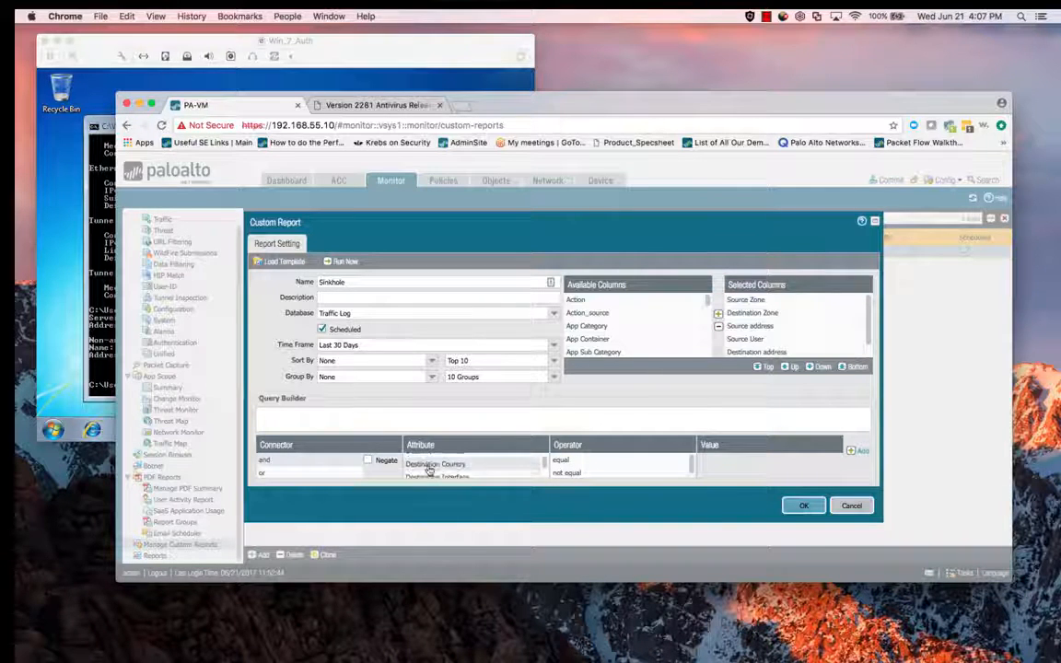
scroll(428, 467, down, 3)
scroll(430, 469, up, 3)
scroll(430, 469, up, 2)
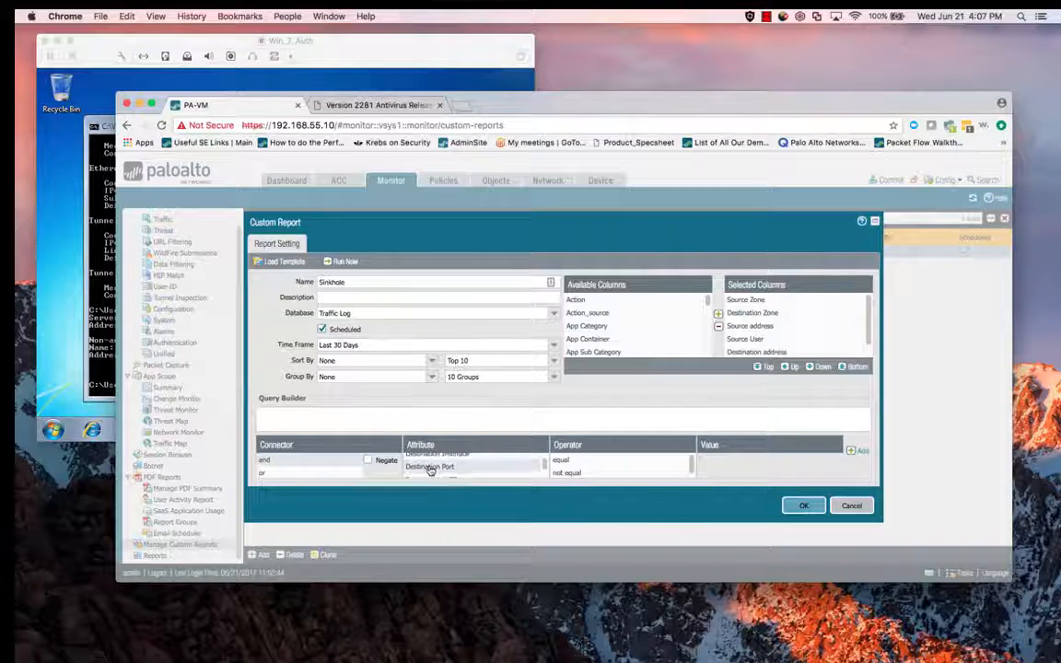
scroll(430, 470, up, 1)
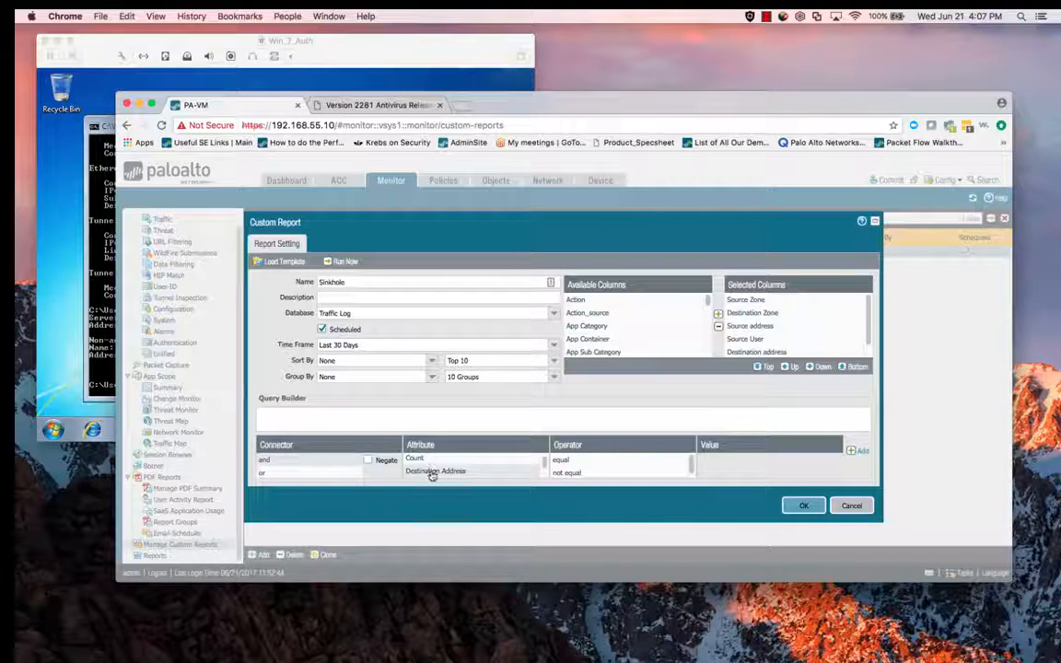
click(429, 470)
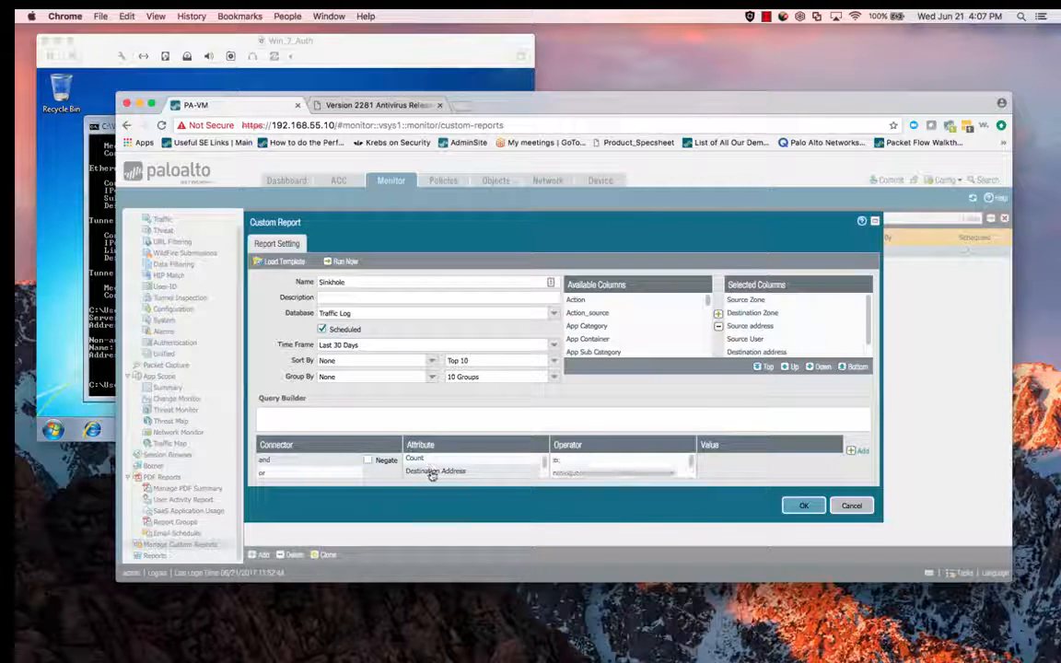
click(573, 462)
click(734, 464)
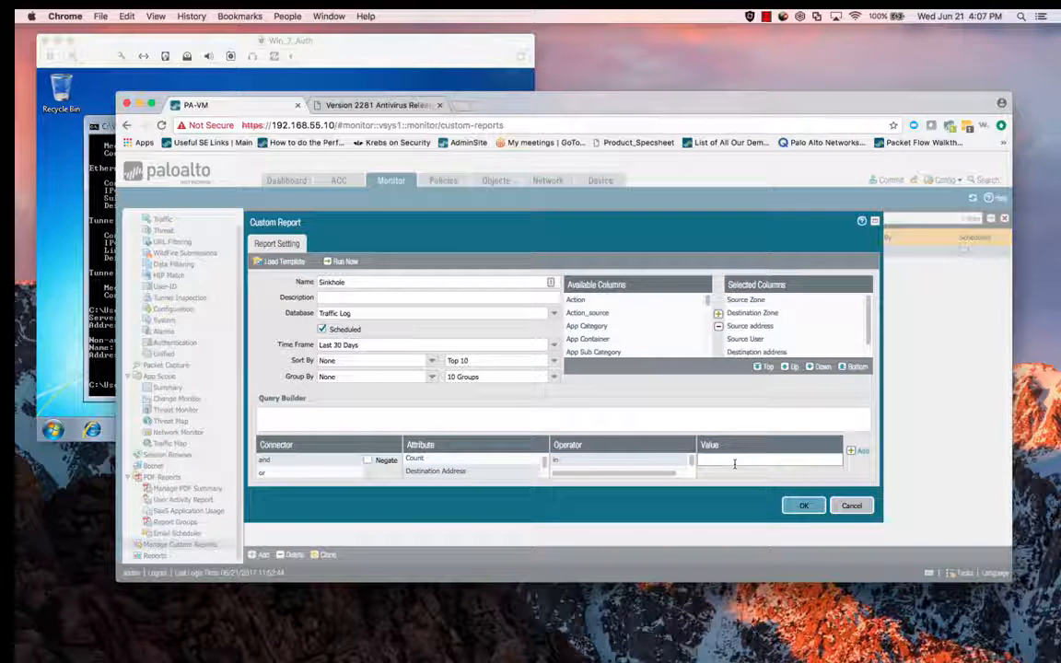
text(72)
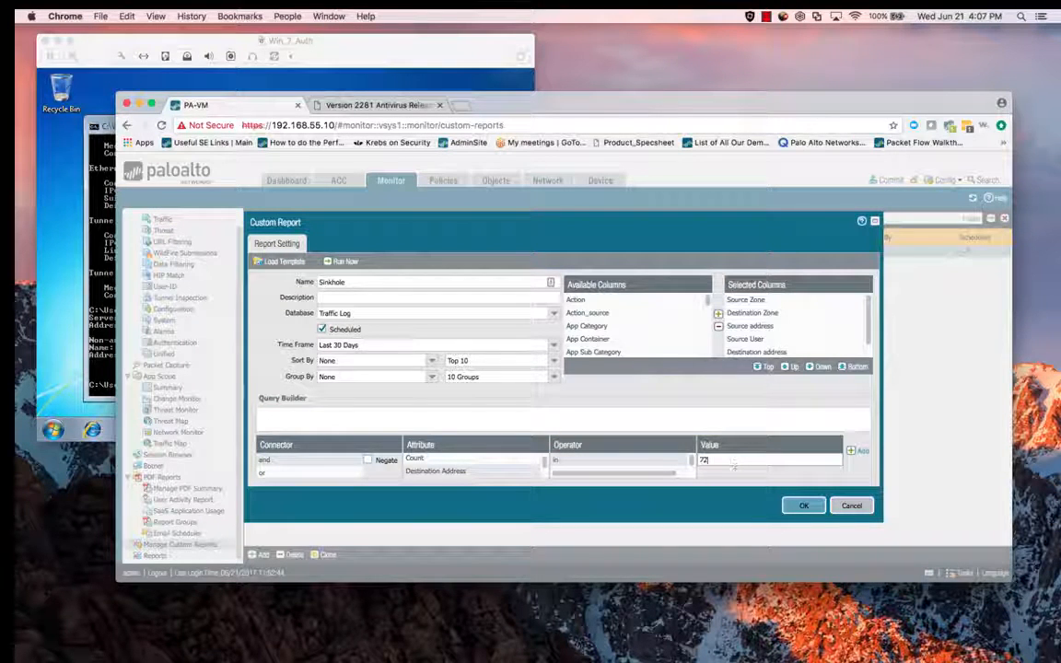
text(.)
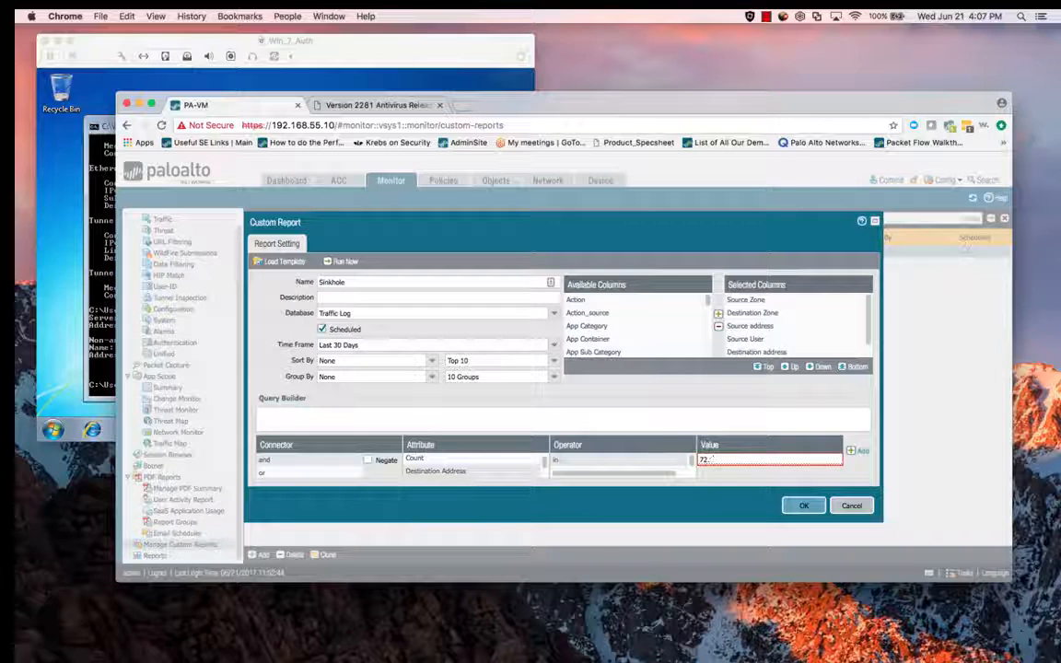
text(6.65.111)
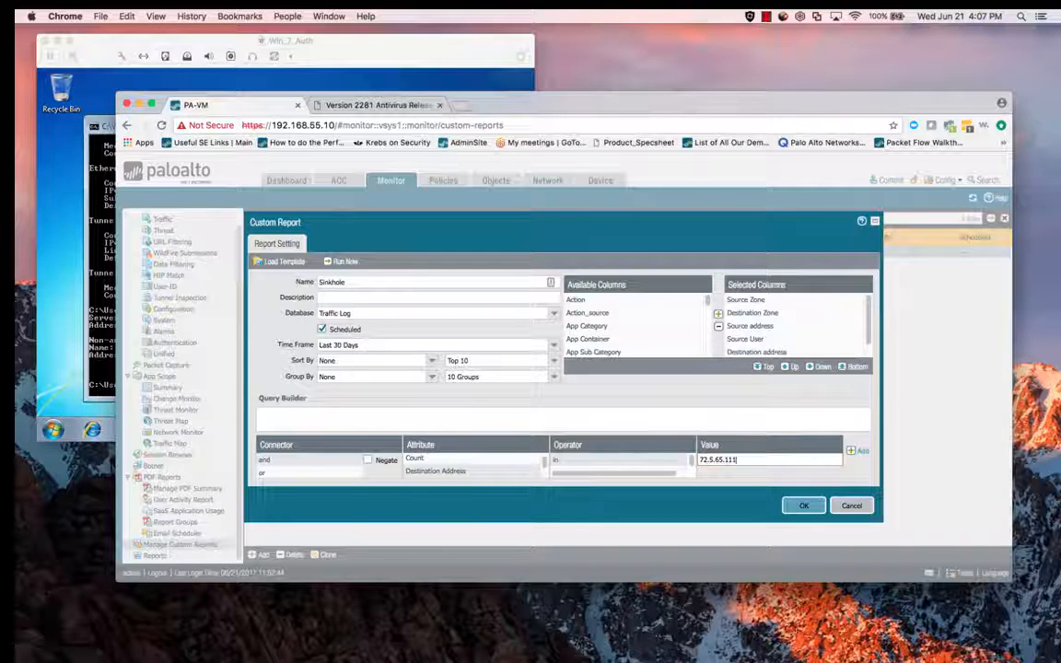
click(862, 451)
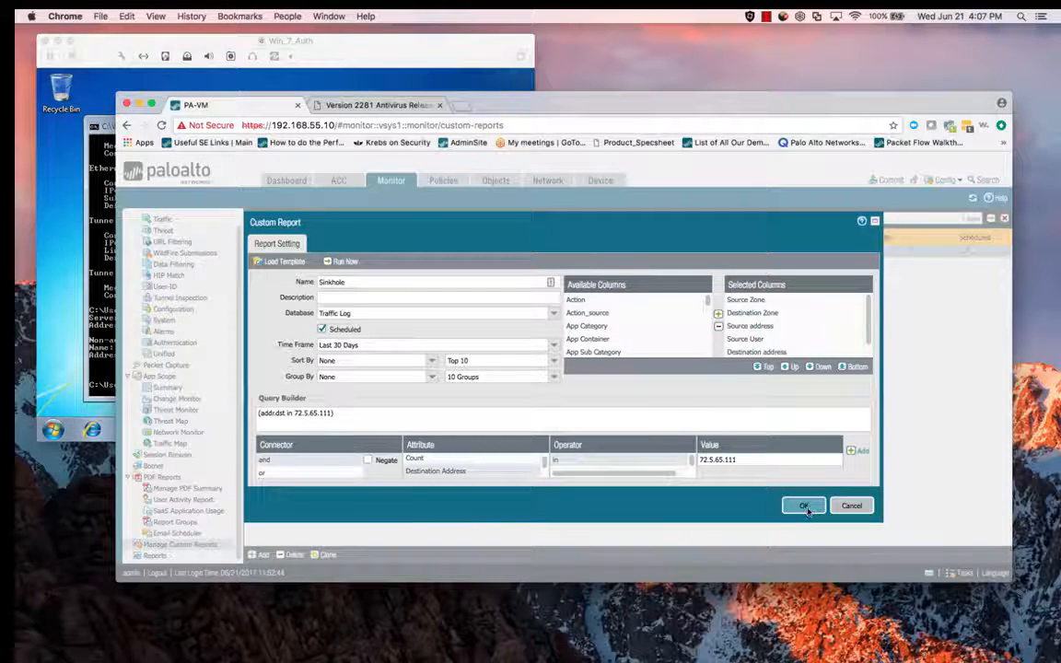
click(803, 506)
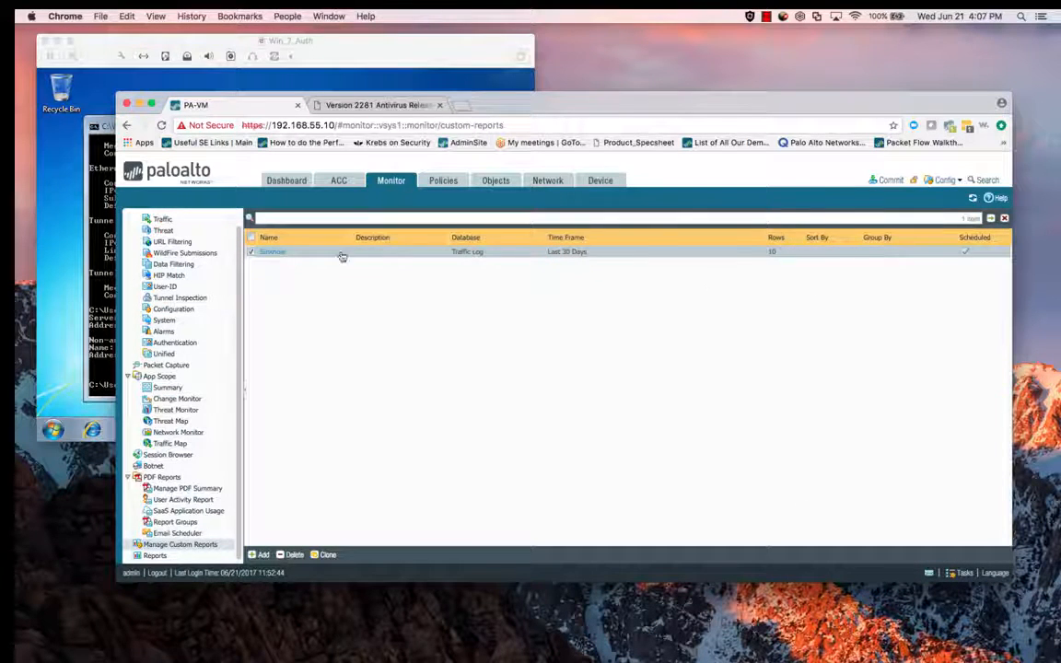
Step: Reopen the saved Sinkhole custom report and run it immediately
click(278, 252)
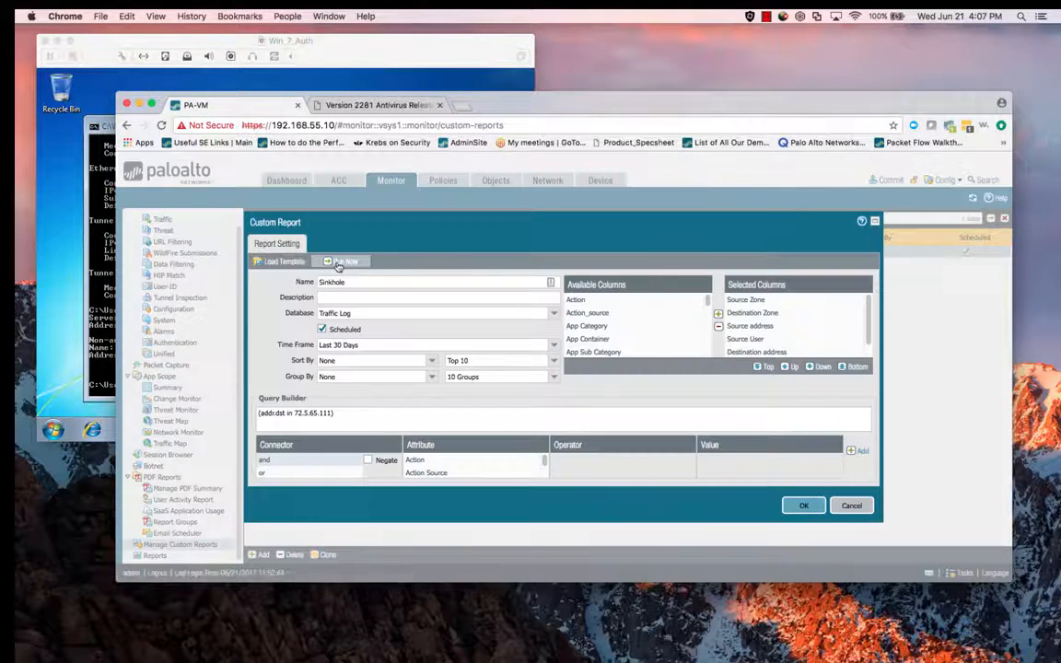
click(340, 262)
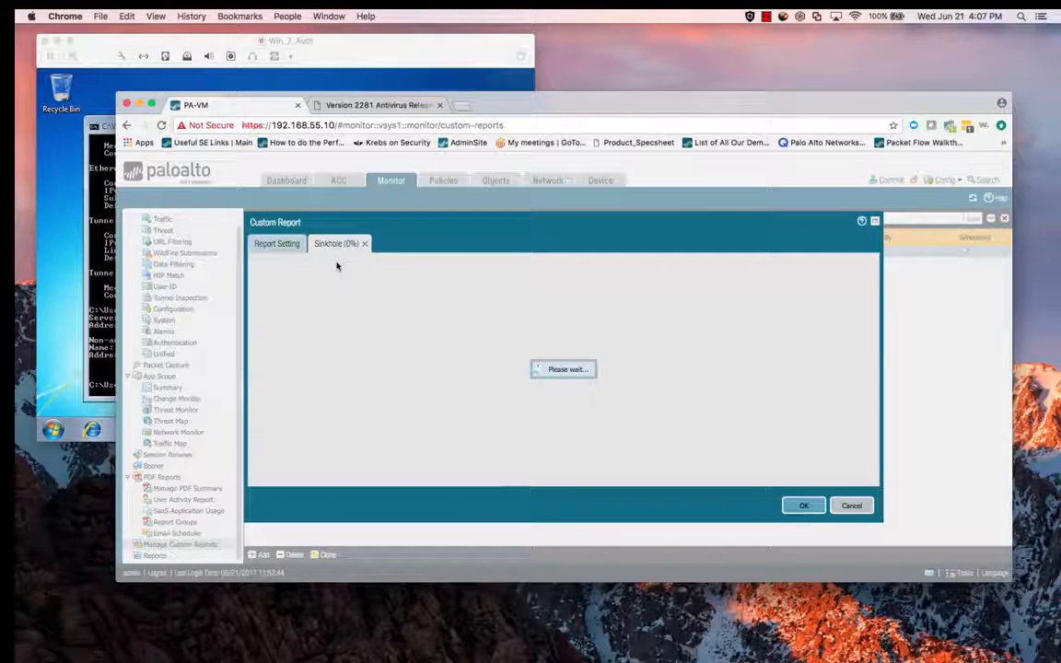